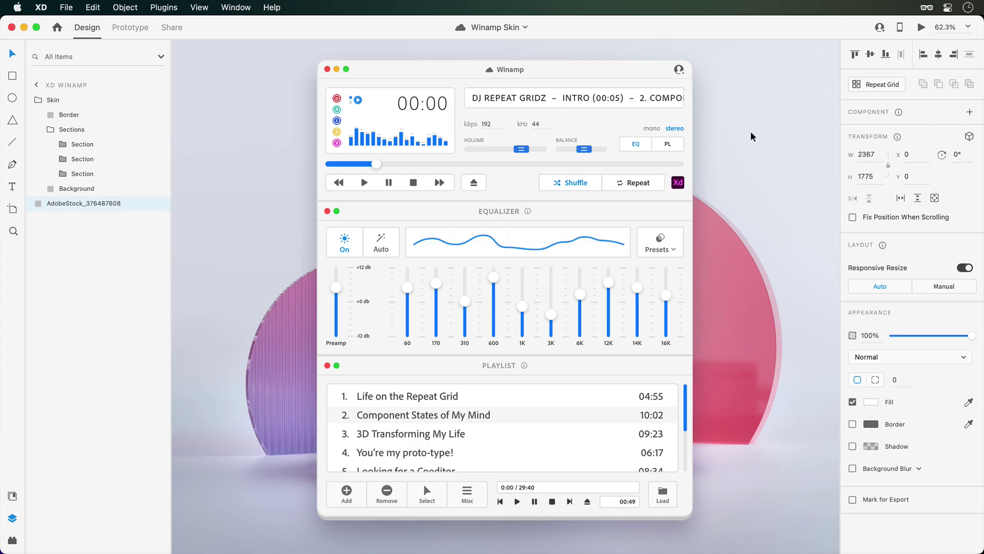
- Empty the seek bar's blue progress (Rectangle 4) so the slider knob sits at the far left
scroll(479, 66, "up", 3)
scroll(640, 107, "up", 1)
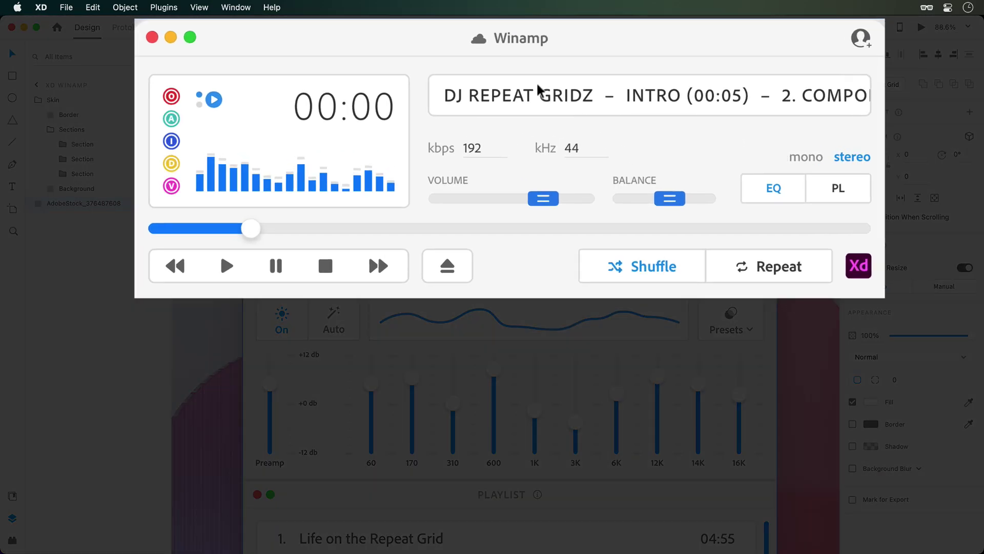
scroll(492, 87, "up", 2)
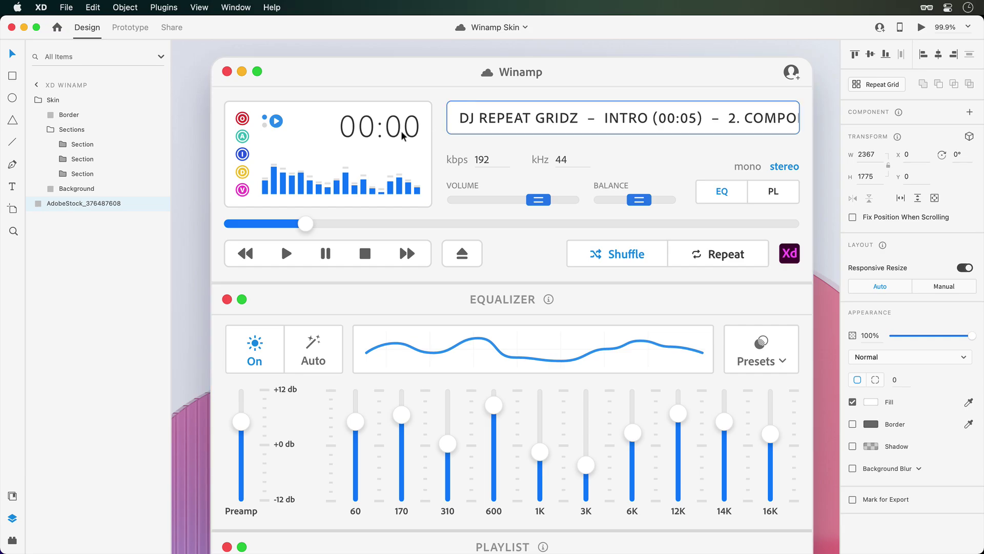
scroll(202, 211, "up", 4)
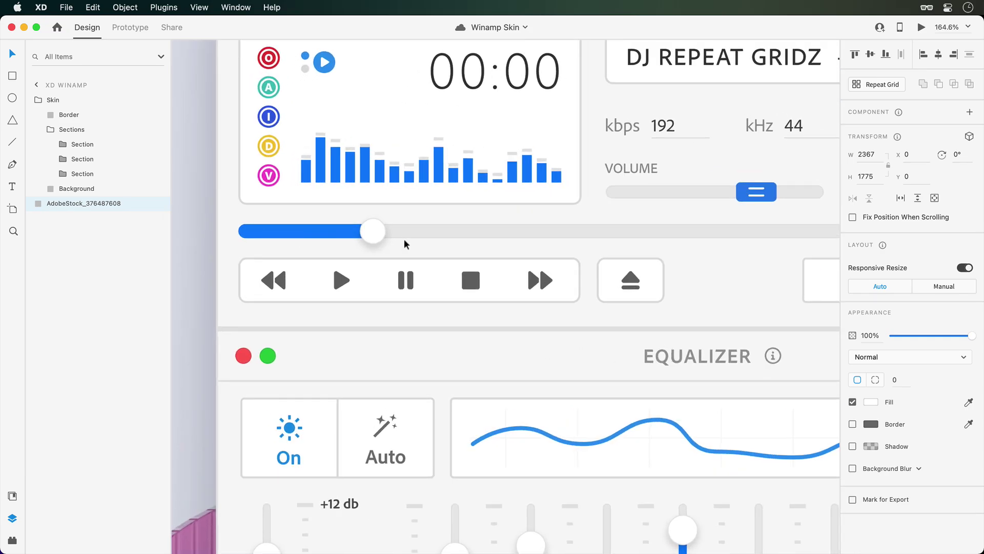
left_click(373, 232, "super")
left_click(342, 235, "shift+super")
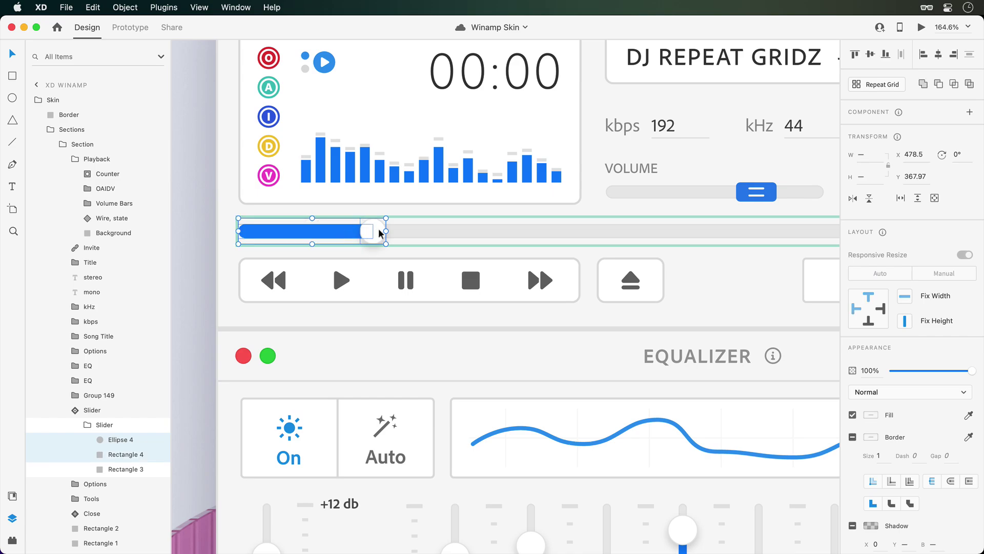
left_click_drag(385, 231, 260, 223)
- Select the time Counter inside the playback display group
scroll(259, 224, "up", 4)
left_click(459, 177)
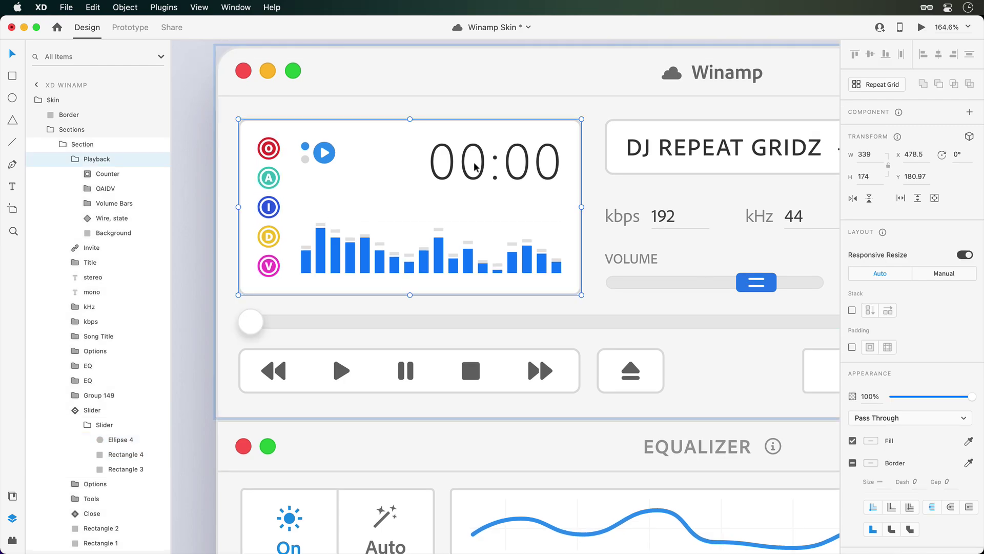
double_click(473, 162)
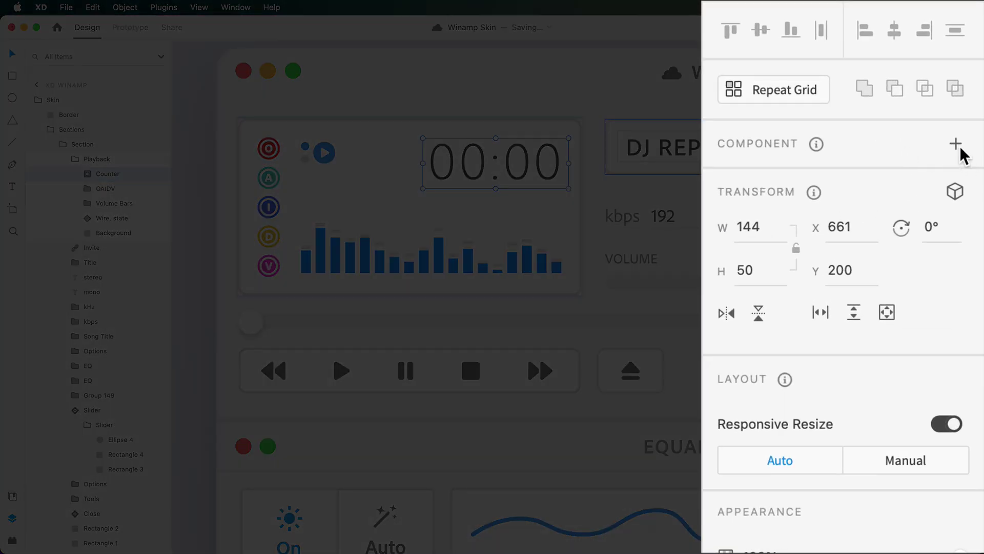
- Make the Counter a component and add a new state named '5 Seconds'
left_click(969, 111)
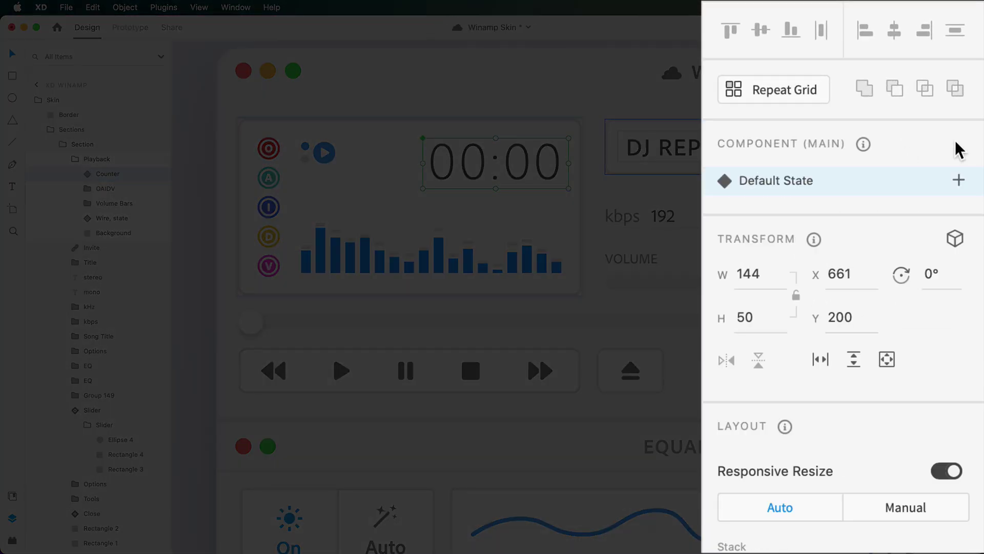
left_click(958, 180)
left_click(873, 193)
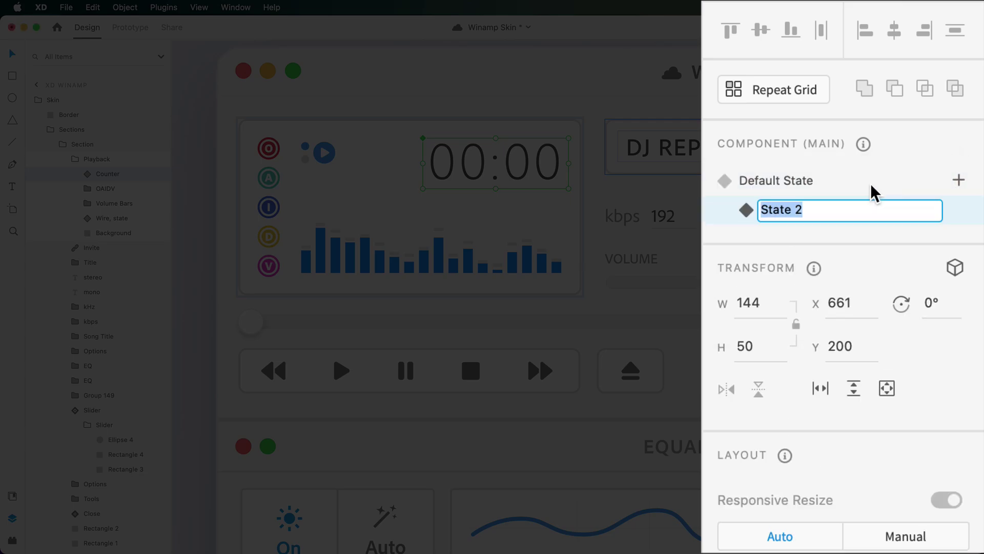
type("5 Seconds")
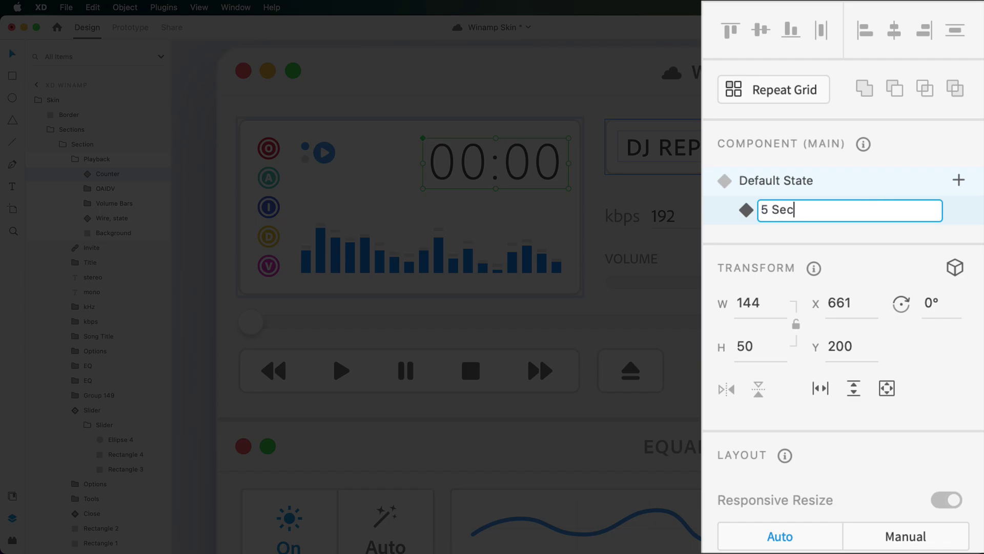
key("Return")
- In the 5 Seconds state, slide the counter's digit column so it reads 00:05
double_click(542, 193)
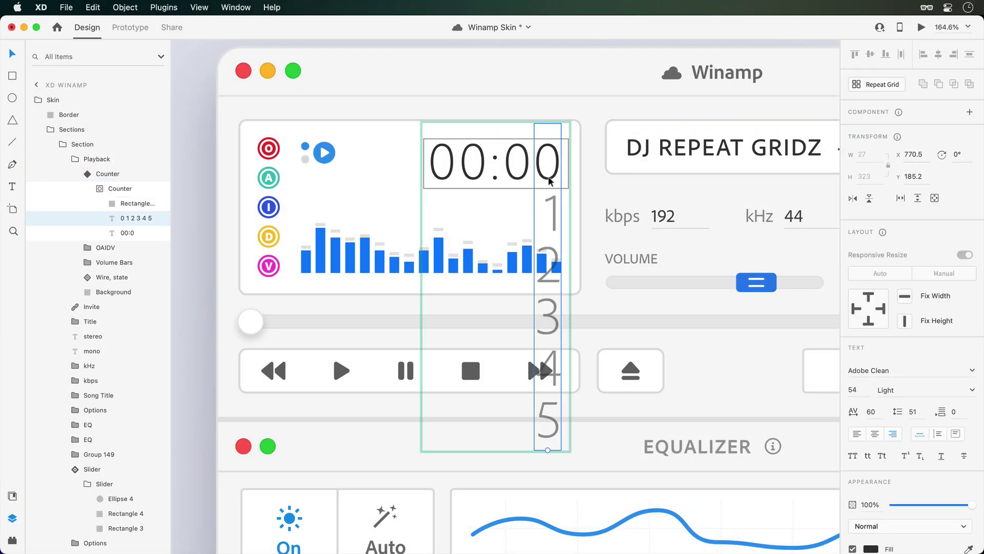
scroll(552, 197, "up", 5)
left_click_drag(548, 405, 559, 141)
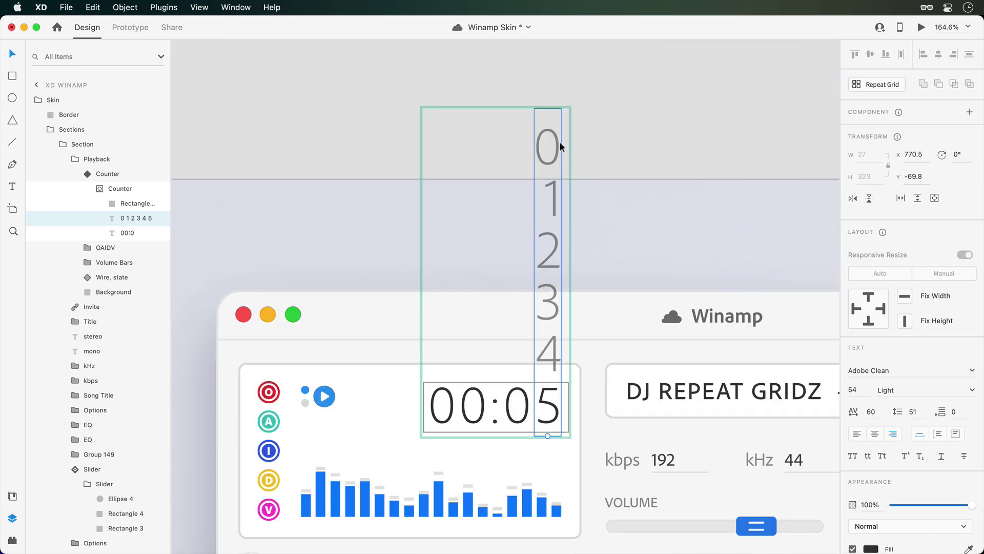
scroll(556, 246, "down", 2)
key("Escape")
key("Escape")
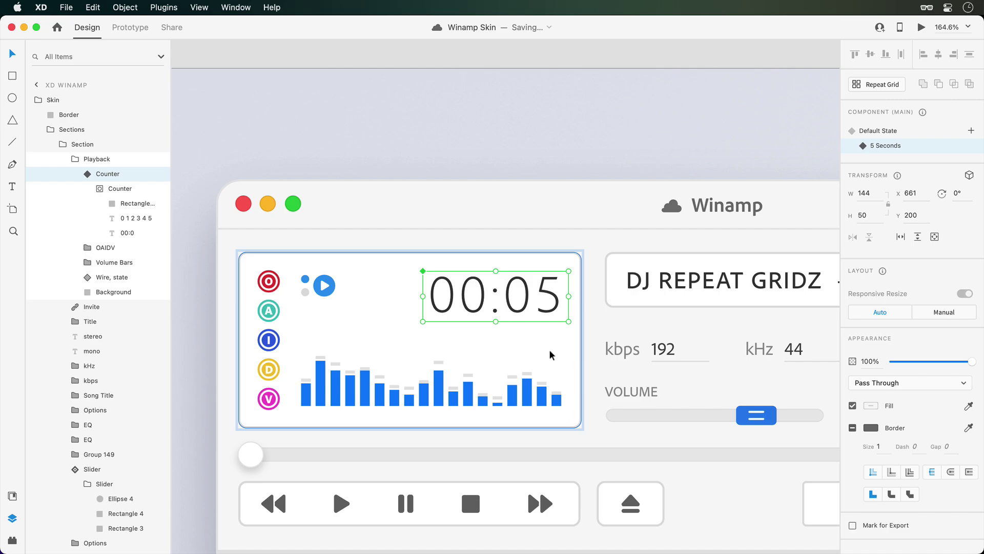
scroll(549, 349, "down", 1)
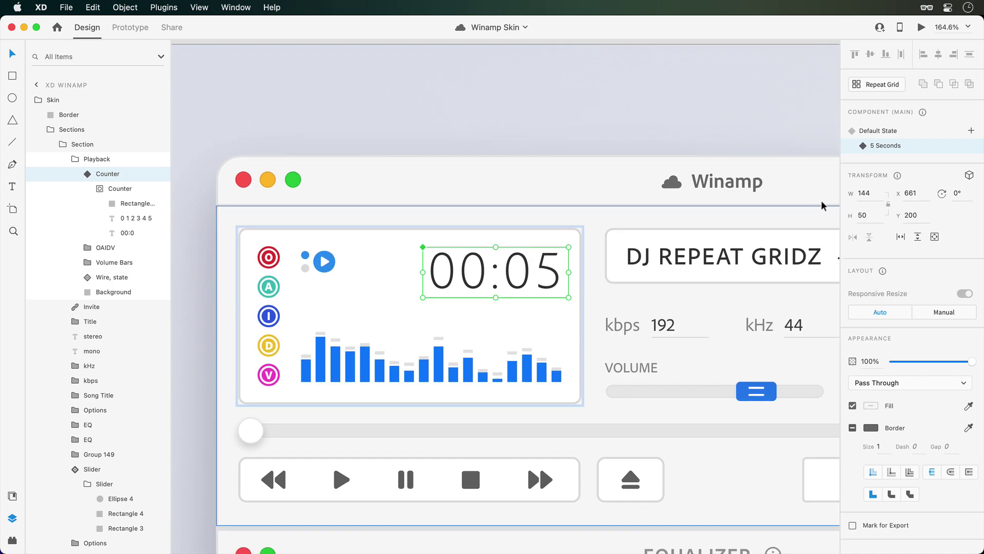
- Return the Counter to its Default State and make the top player Section a component
left_click(923, 133)
scroll(660, 211, "down", 2)
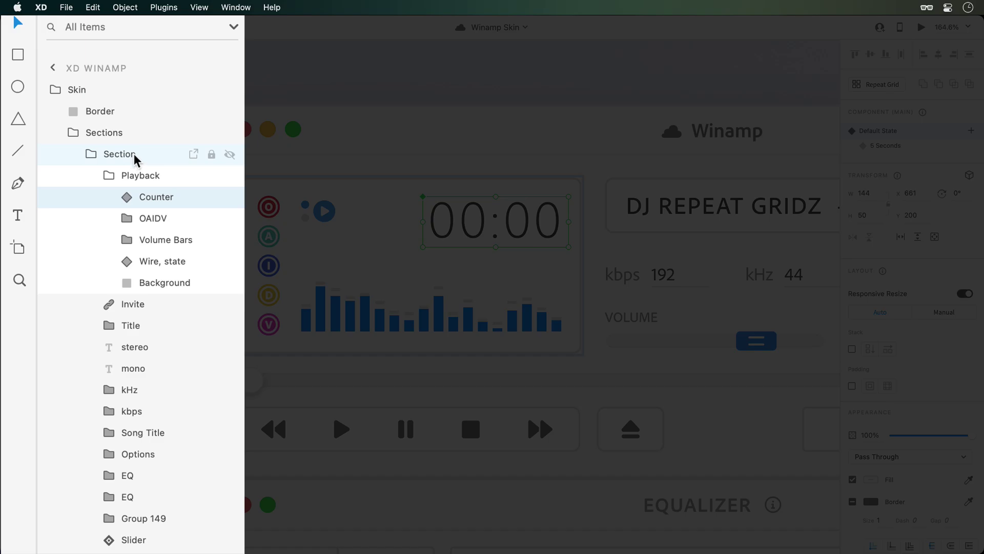
left_click(85, 145)
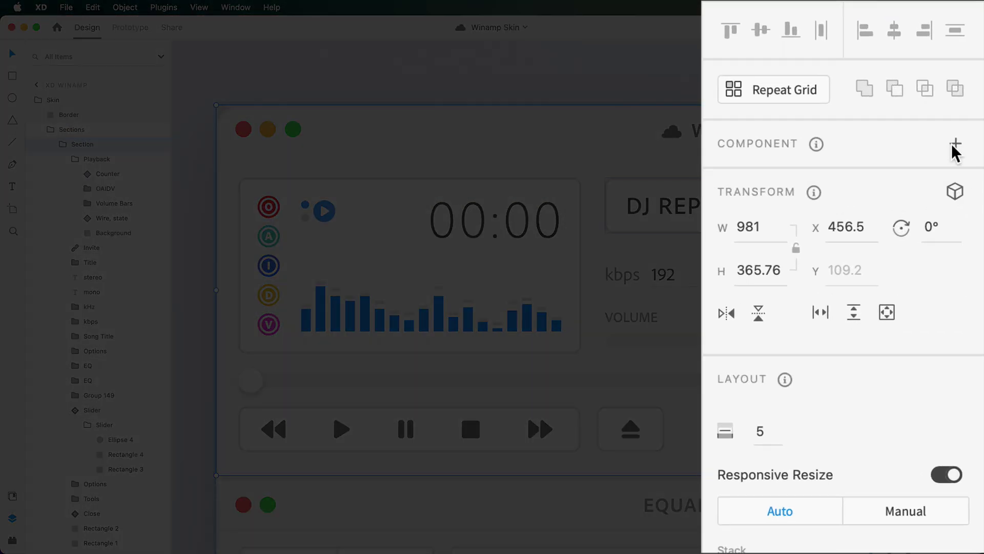
left_click(970, 112)
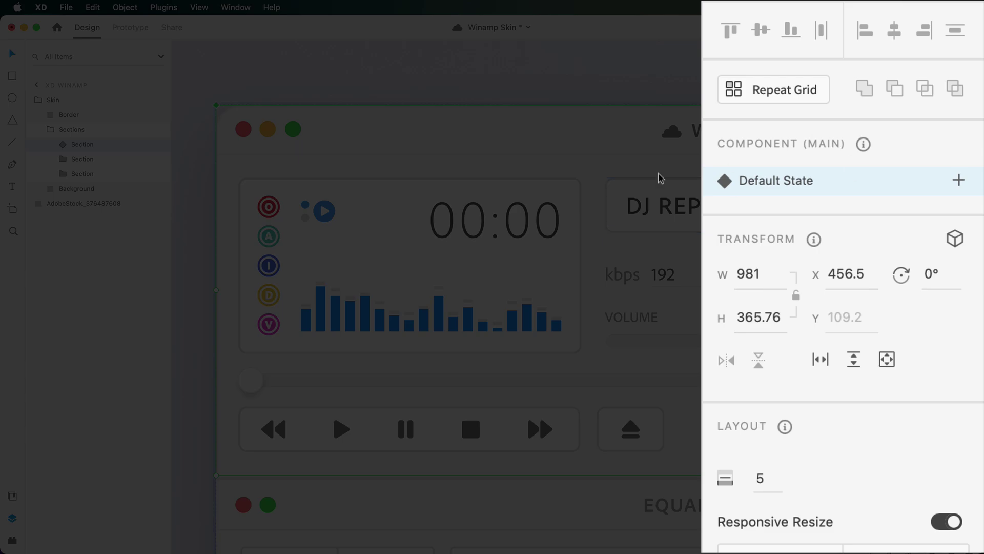
- Add a second state named 'Played' to the player Section component
left_click(958, 180)
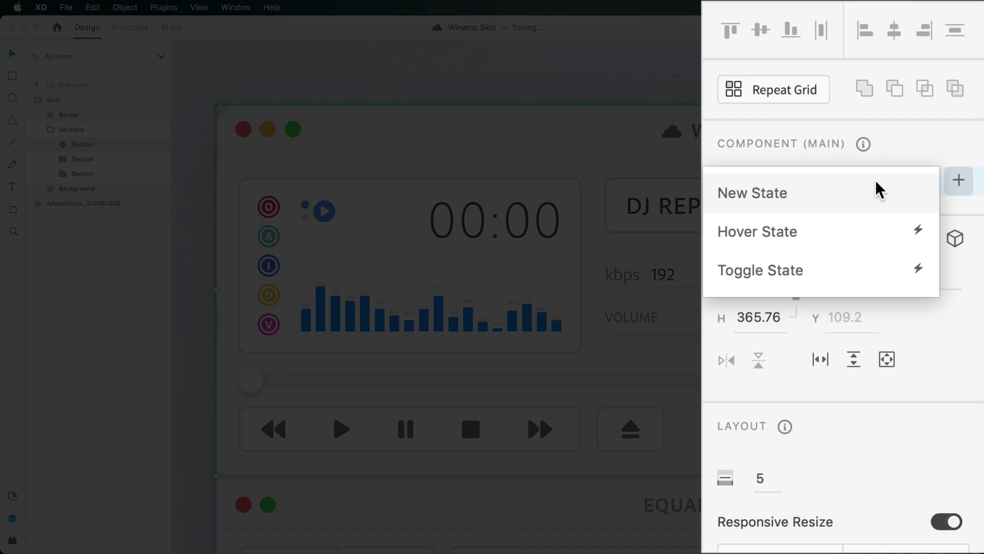
left_click(878, 192)
type("Played")
key("Return")
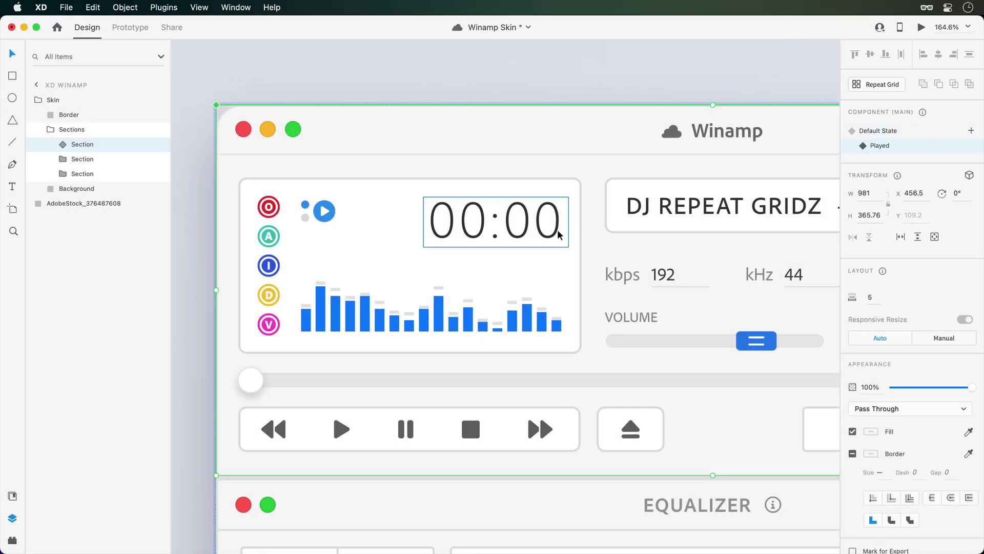
double_click(548, 238)
- Switch the Counter instance to 5 Seconds and move the seek knob to the track's right end
key("Escape")
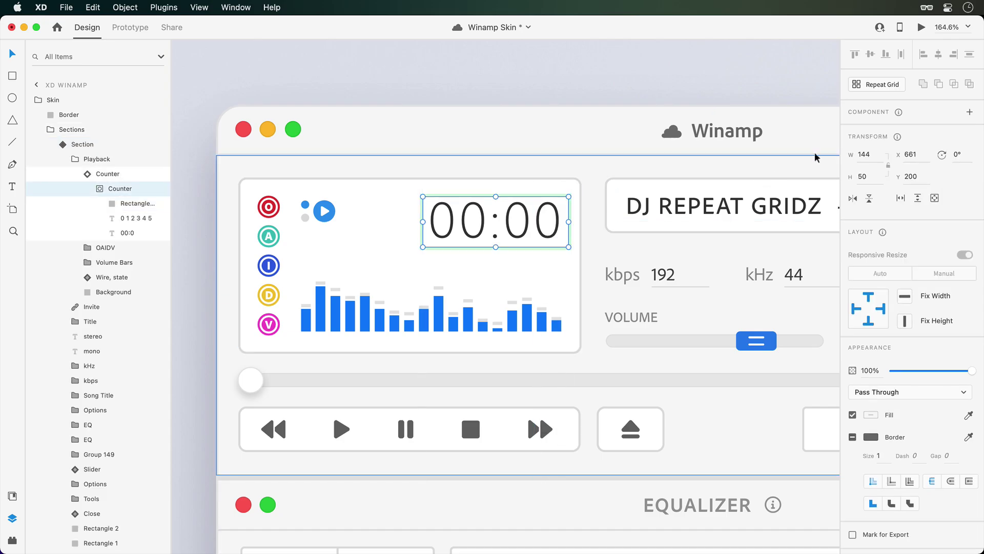
left_click(916, 146)
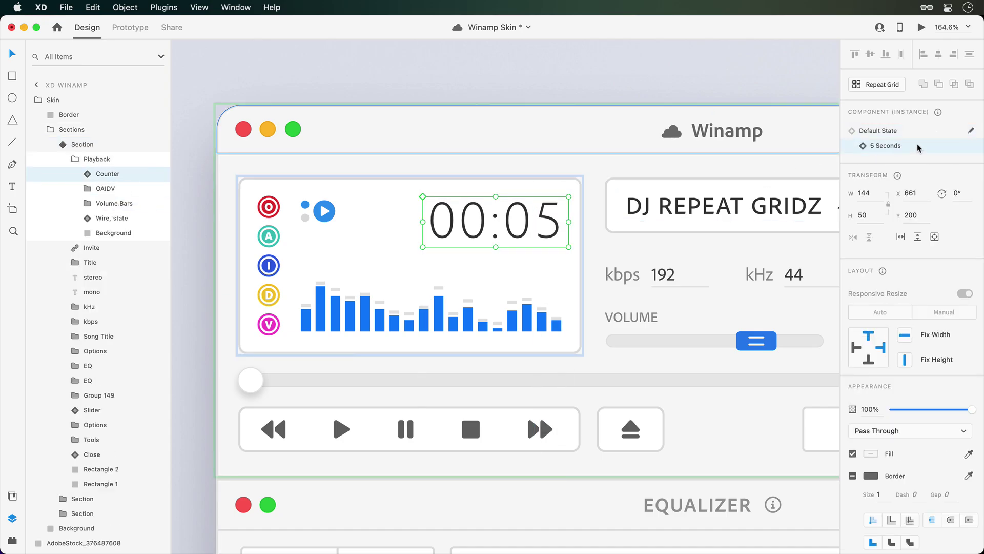
left_click(251, 380, "super")
scroll(251, 382, "down", 3)
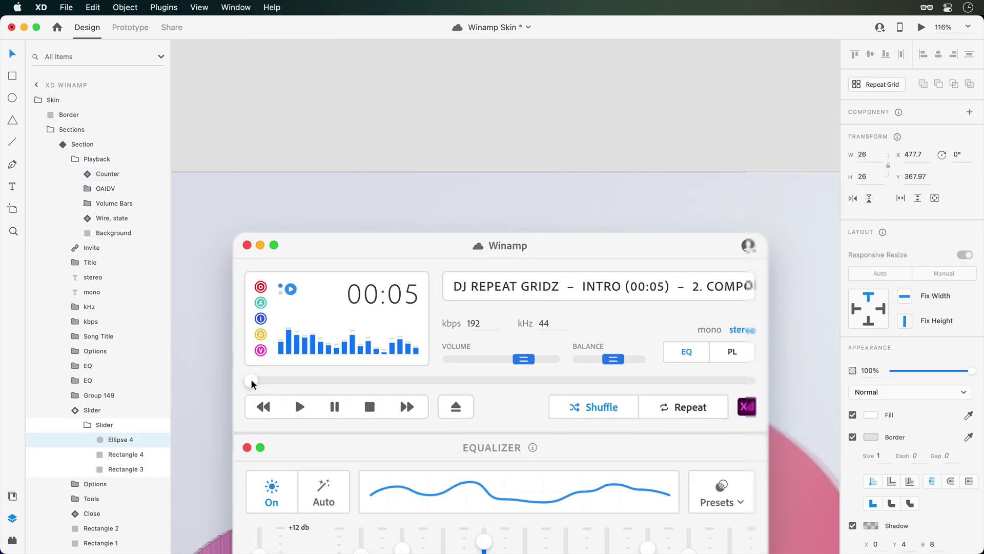
left_click_drag(251, 382, 741, 381)
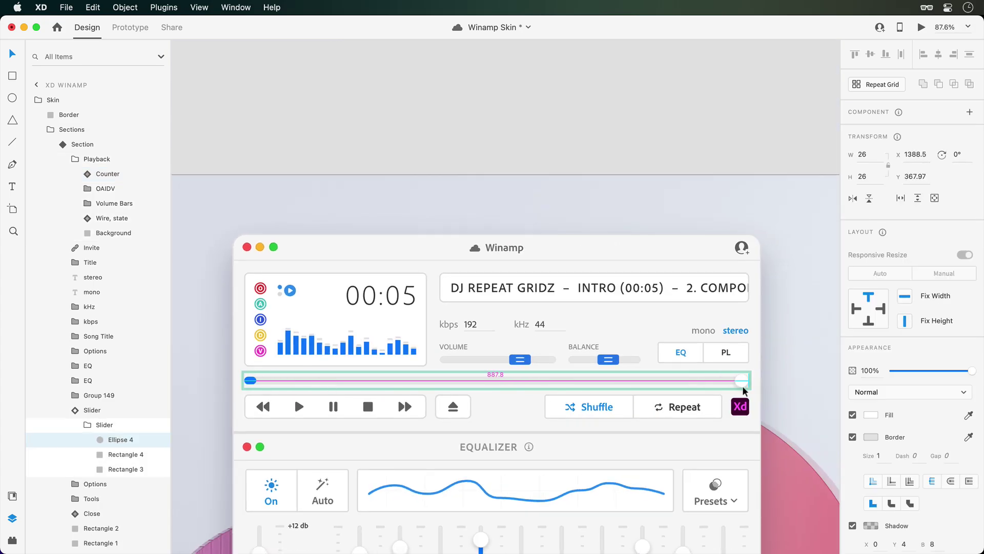
- Stretch the blue progress bar (Rectangle 4) to fill the whole seek track
left_click(246, 382)
scroll(386, 382, "up", 3)
left_click_drag(247, 378, 742, 379)
scroll(742, 379, "right", 5)
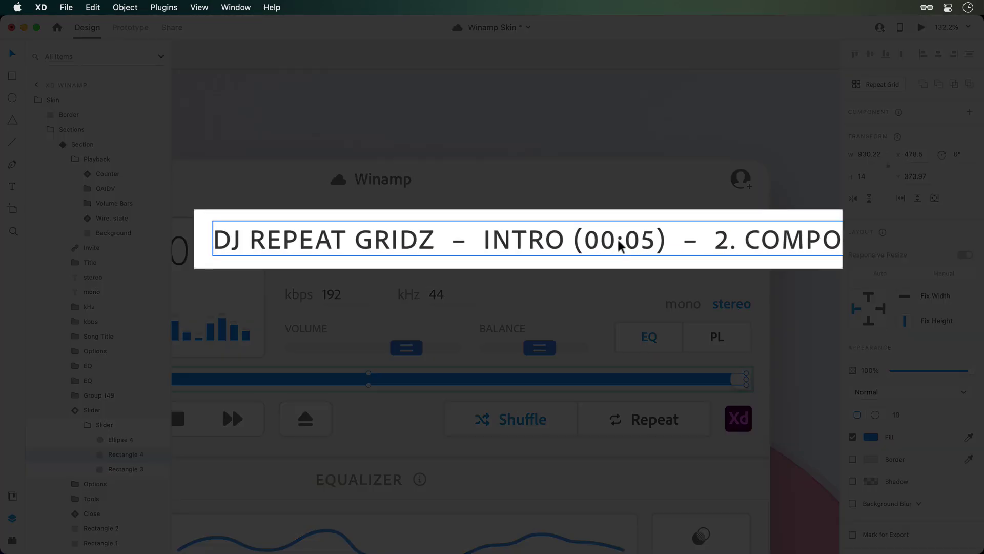
double_click(591, 243)
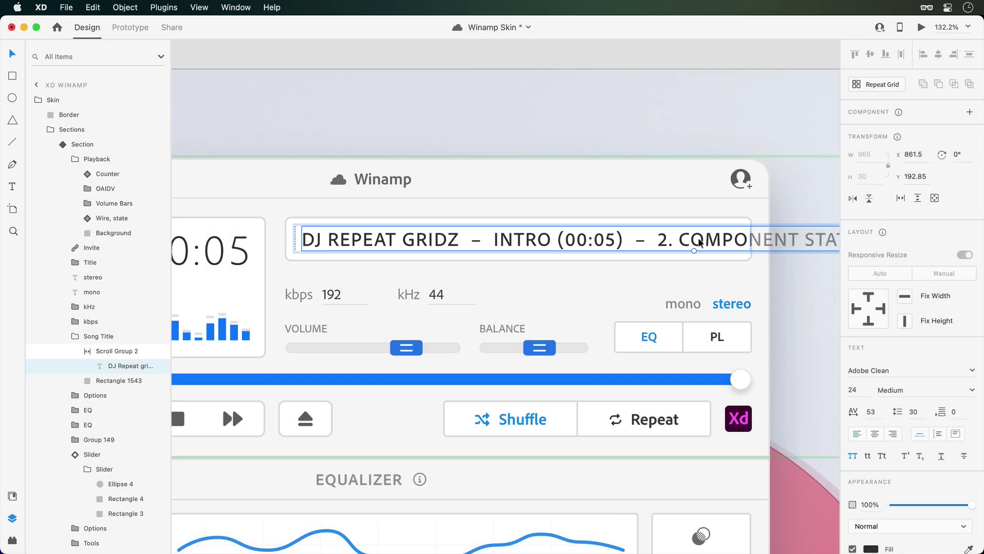
- Compare the Section's Played and Default states, leave it on Default State, and enter Prototype mode
scroll(482, 235, "right", 5)
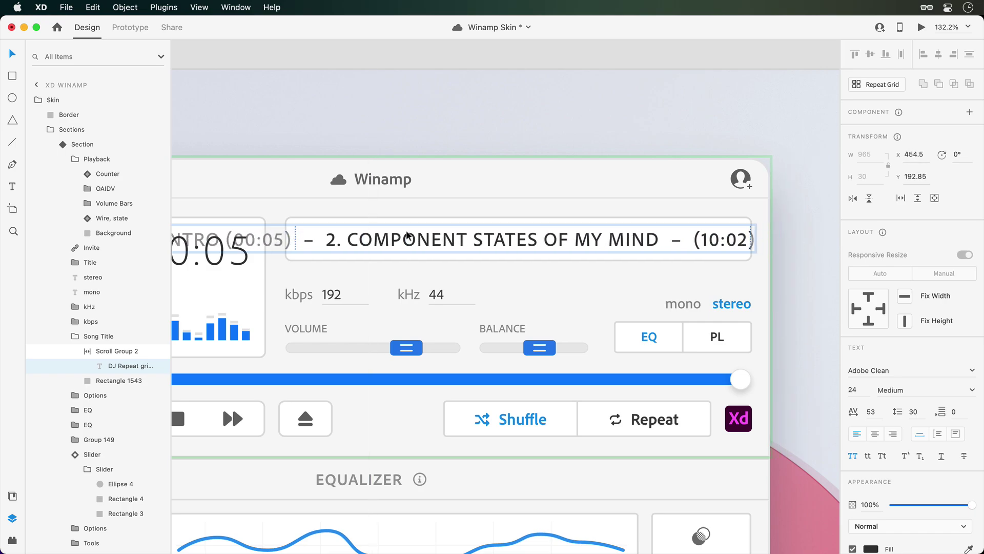
key("Escape")
key("Escape")
key("Escape")
key("Escape")
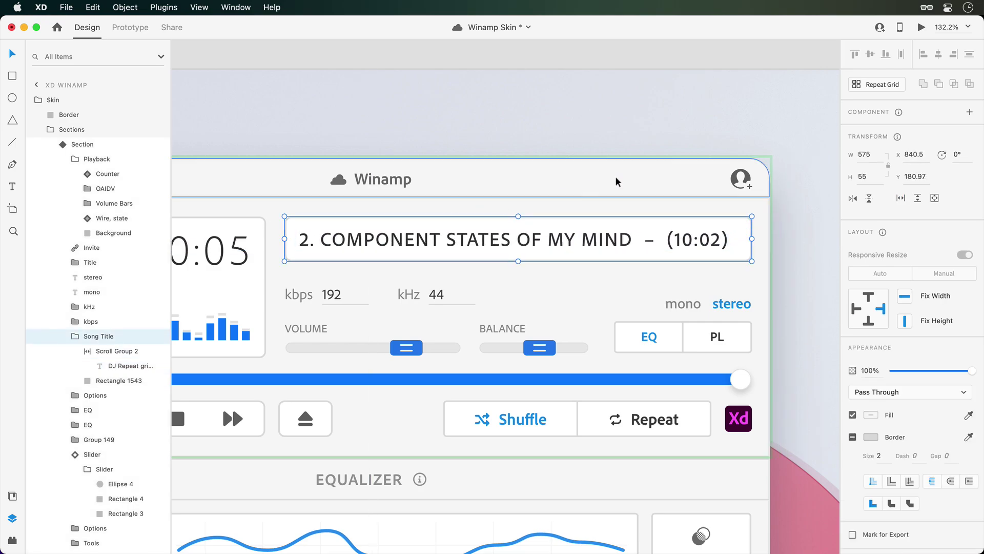
left_click(898, 133)
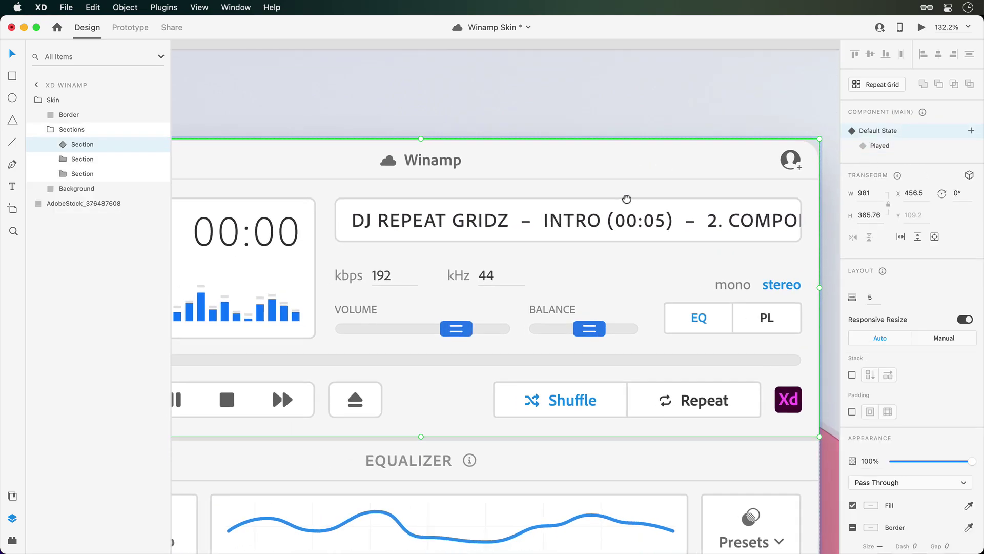
scroll(692, 169, "down", 5)
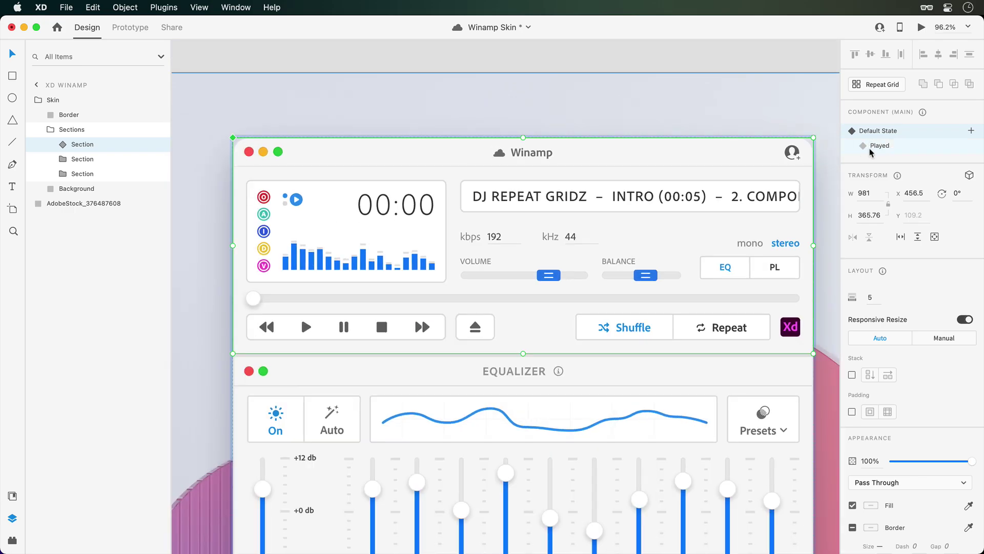
left_click(900, 147)
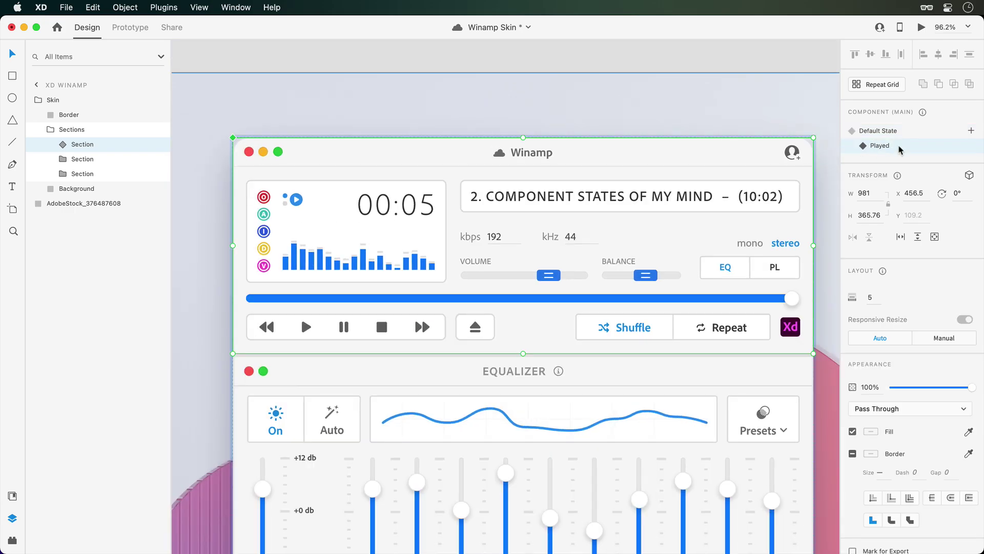
left_click(901, 134)
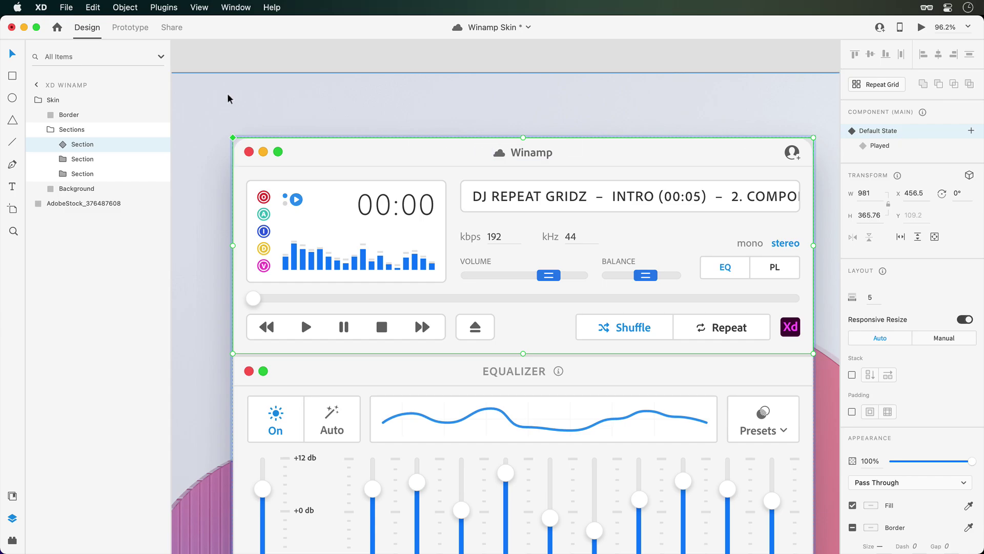
left_click(129, 27)
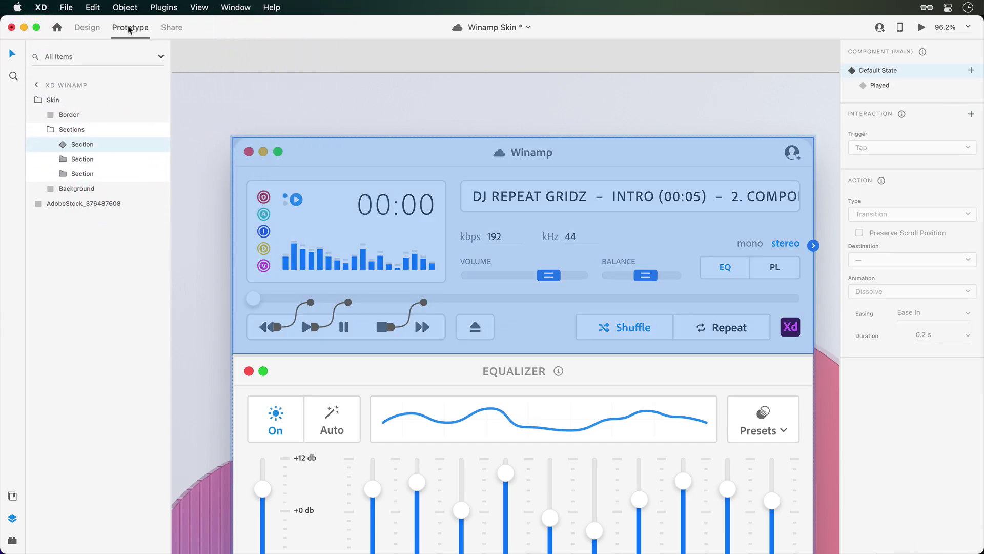
- Ungroup the play button component into a plain group and rename its layer 'Play'
scroll(224, 342, "up", 3)
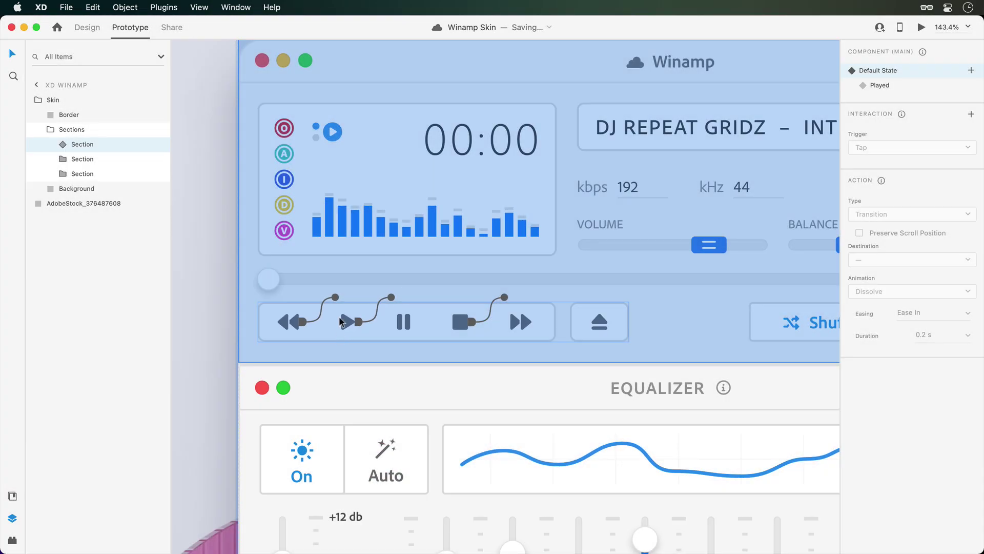
double_click(367, 321)
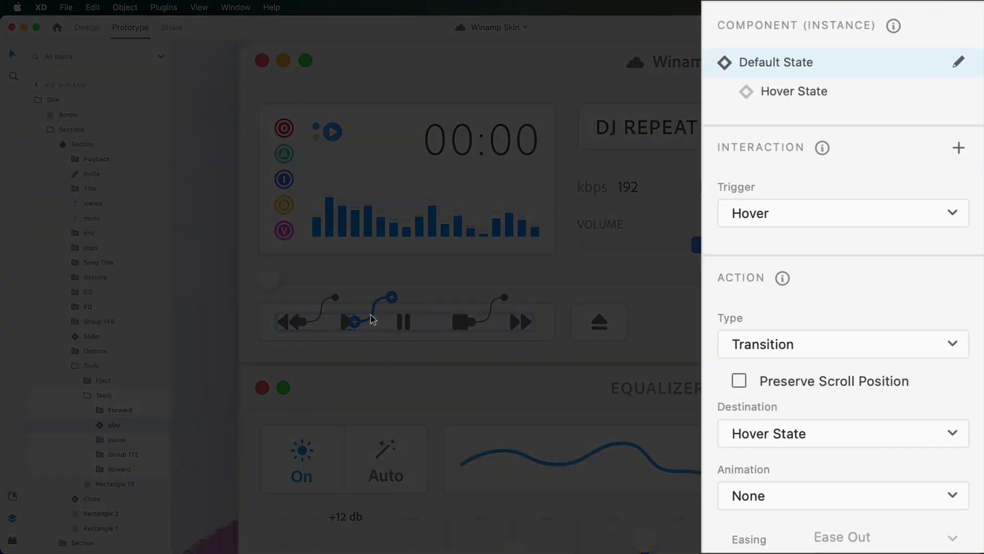
key("super+Return")
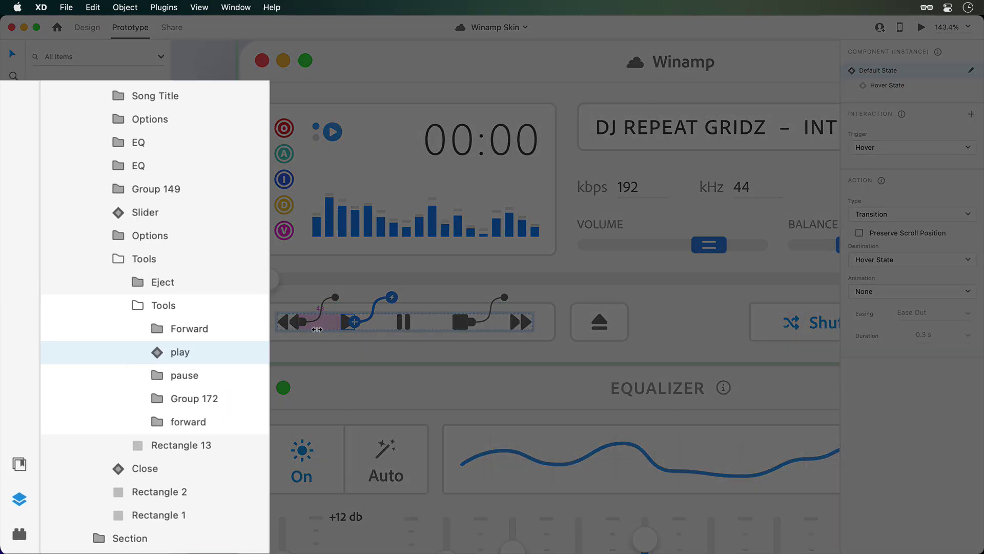
key("super+g")
double_click(109, 424)
type("Play")
key("Return")
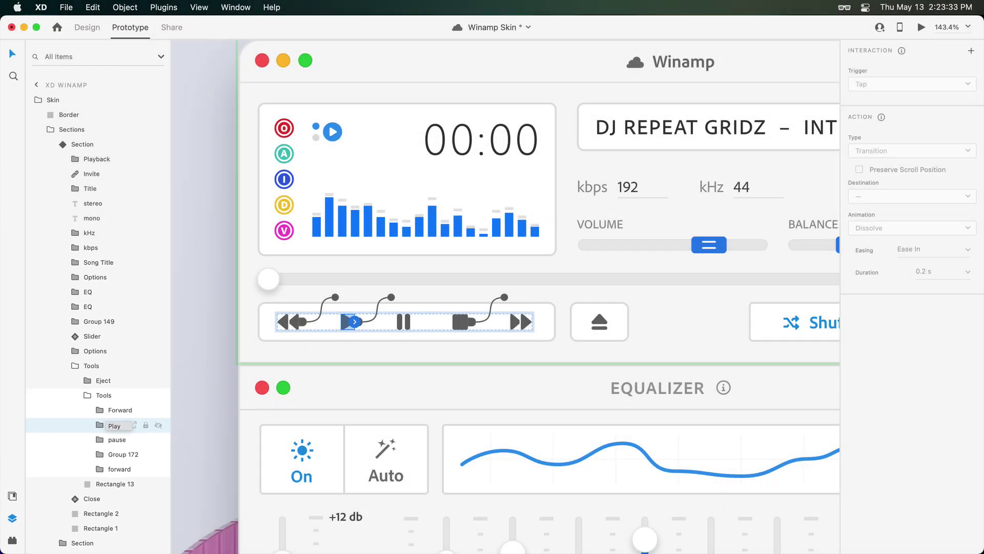
- Make tapping Play auto-animate to the Played state over 5 seconds
left_click(356, 325)
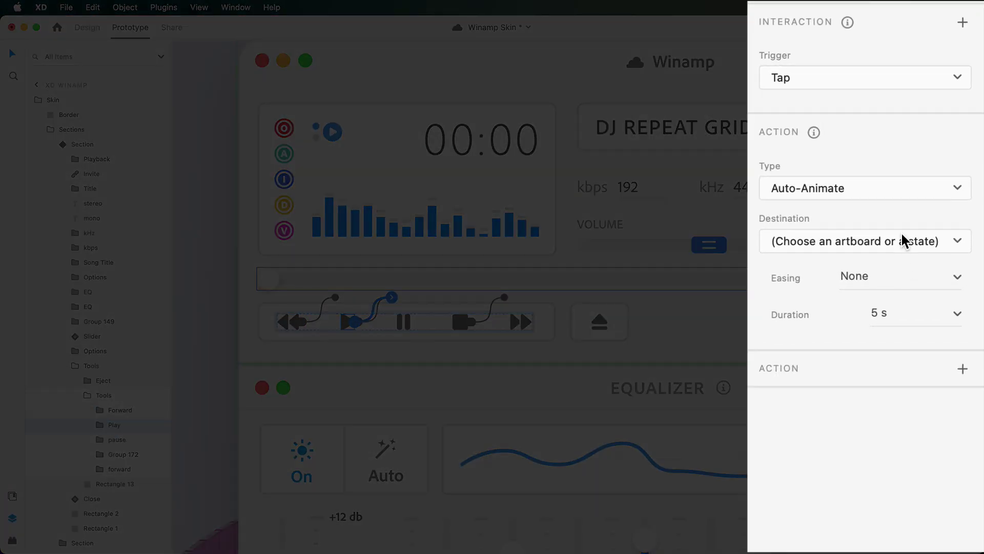
left_click(931, 184)
left_click(869, 275)
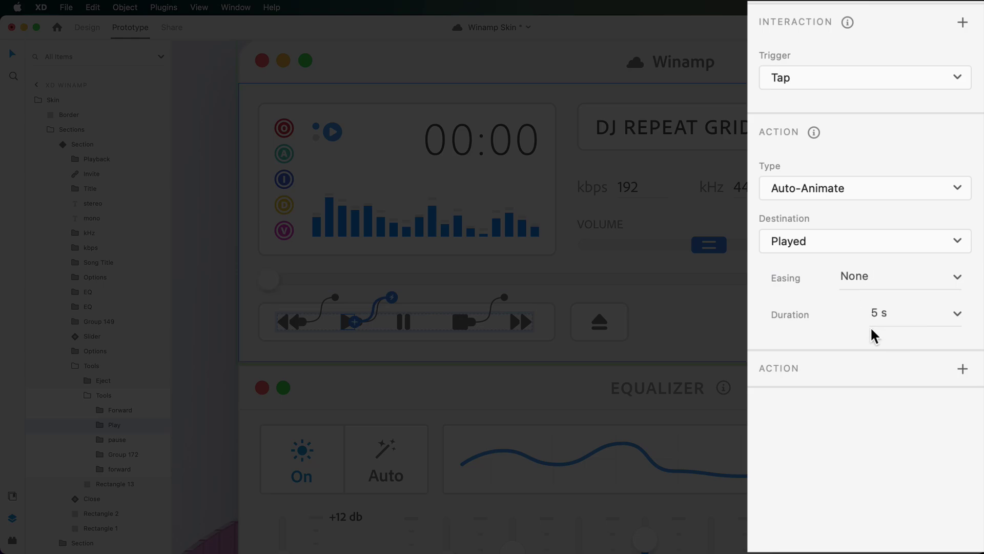
left_click_drag(888, 269, 830, 277)
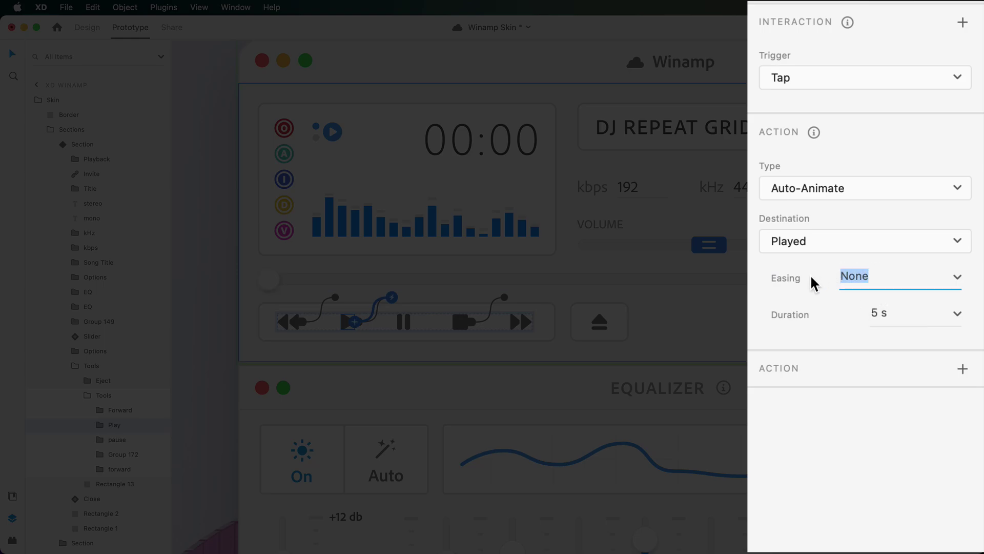
left_click_drag(894, 314, 880, 314)
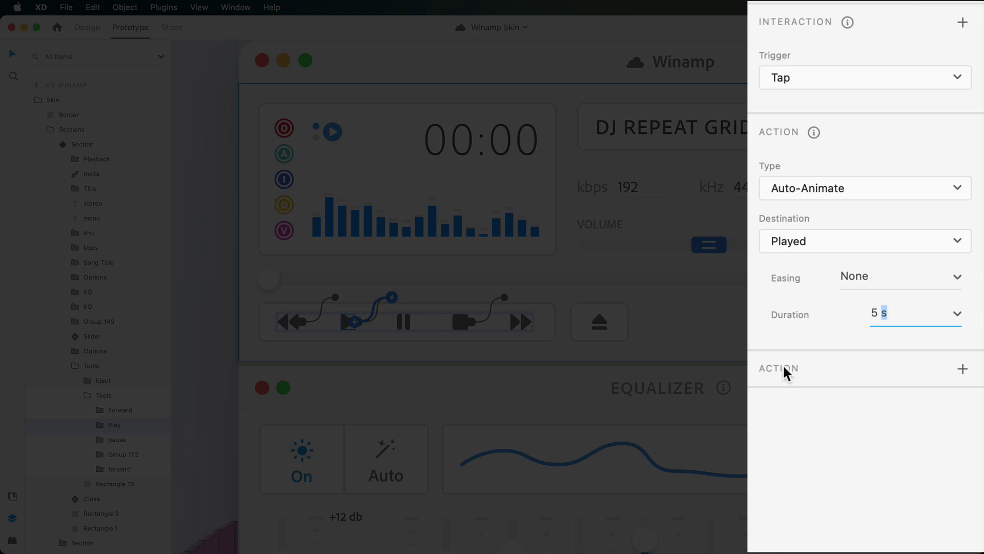
- Add an Audio Playback action playing DJRepeatGrids.mp3 to the Play tap, then open Desktop Preview
left_click(963, 369)
left_click(901, 421)
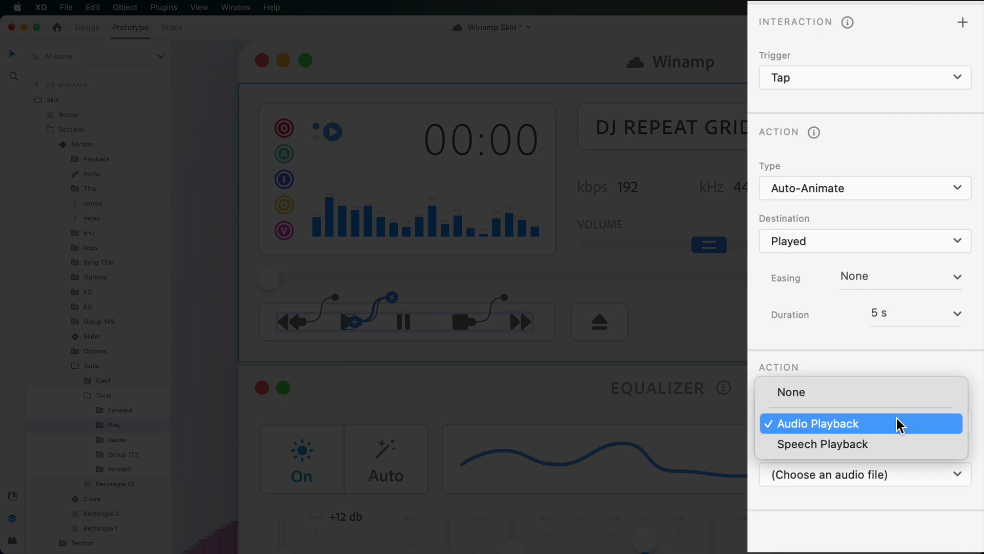
left_click(899, 424)
left_click(895, 475)
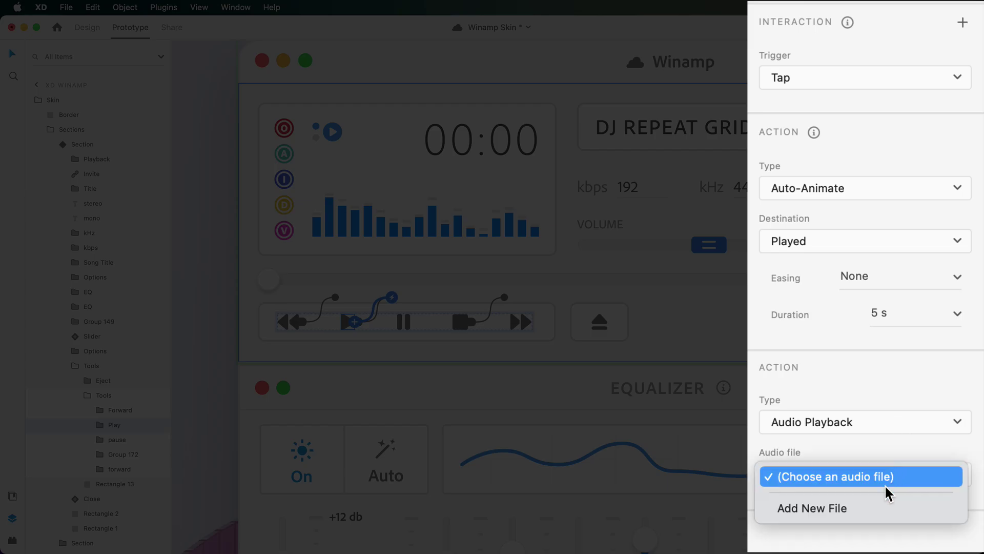
left_click(916, 343)
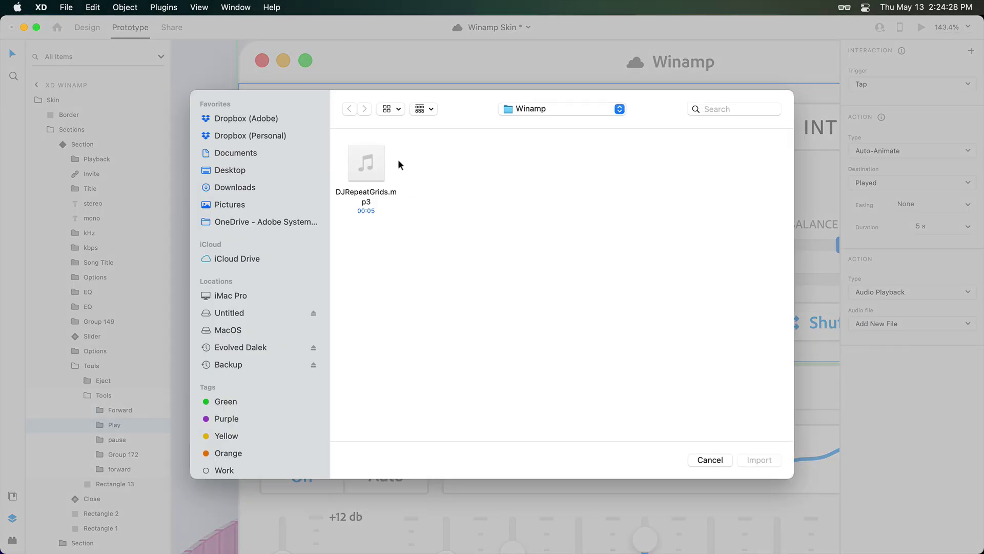
double_click(379, 162)
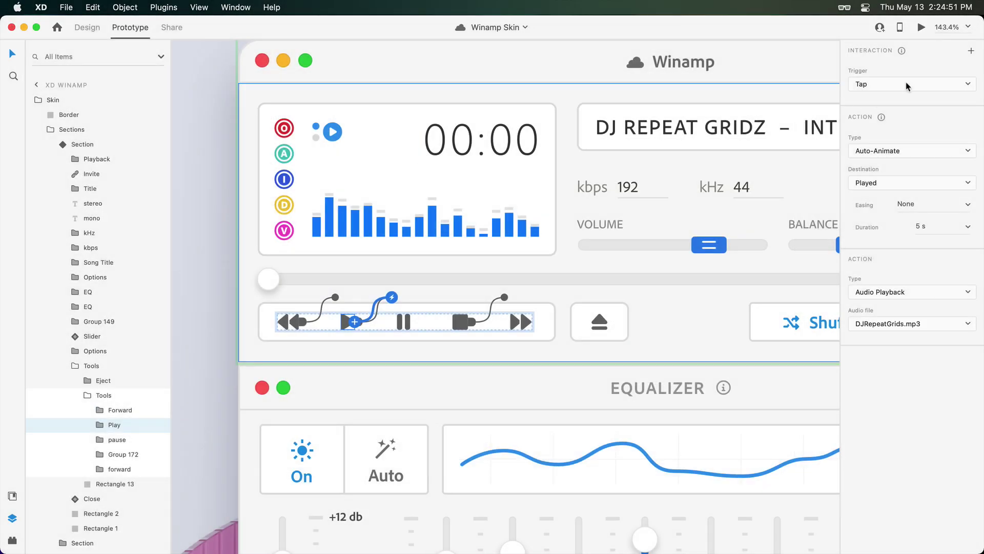
left_click(922, 27)
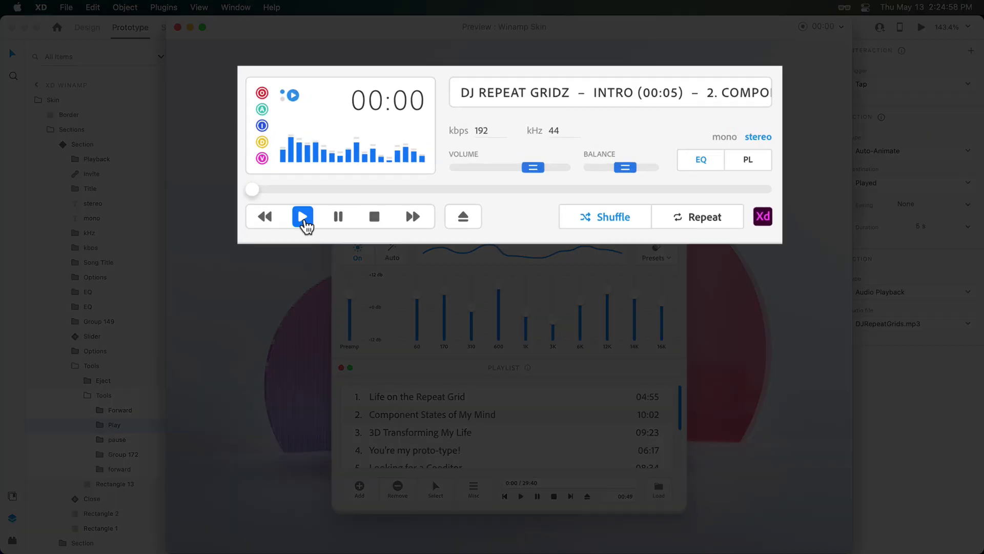
- Tap Play in the preview to animate the counter to 00:05, then reselect the player Section
left_click(304, 218)
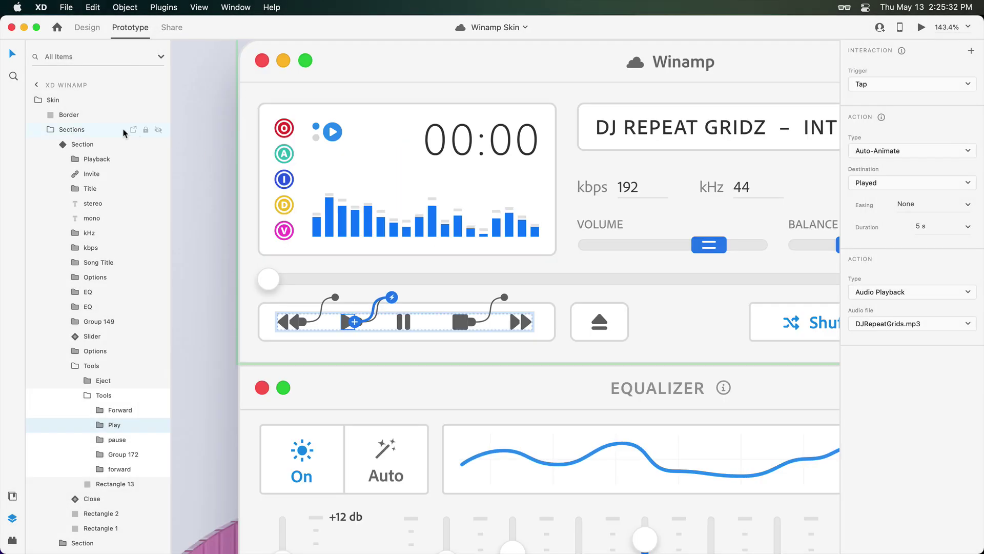
left_click(82, 146)
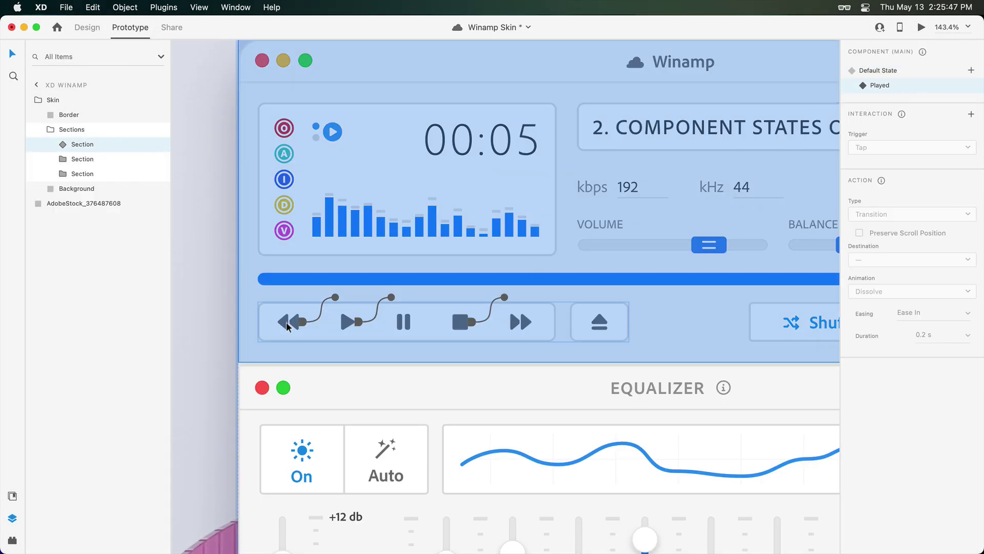
- Set the rewind button's tap to a Transition to Default State with animation None
left_click(287, 324)
double_click(287, 324)
left_click(904, 184)
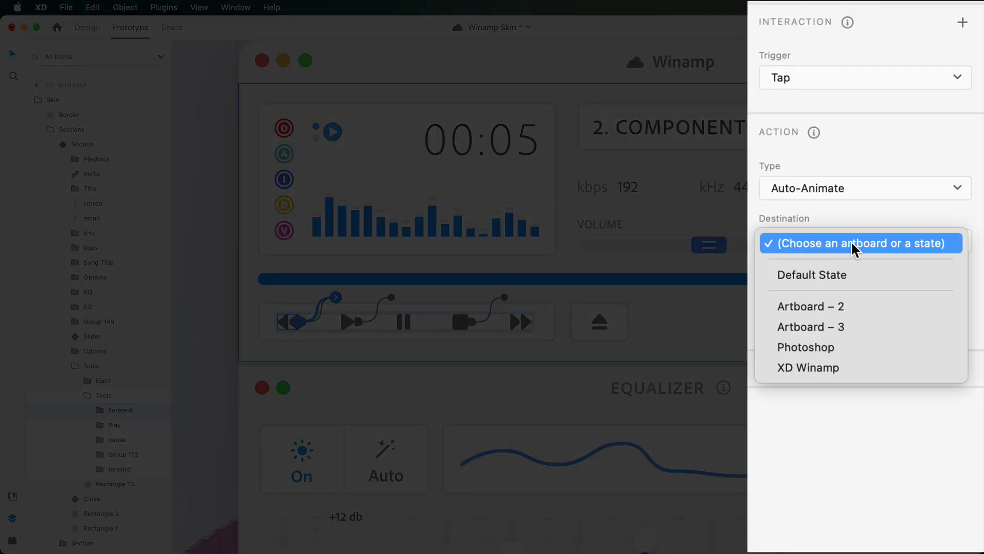
left_click(851, 277)
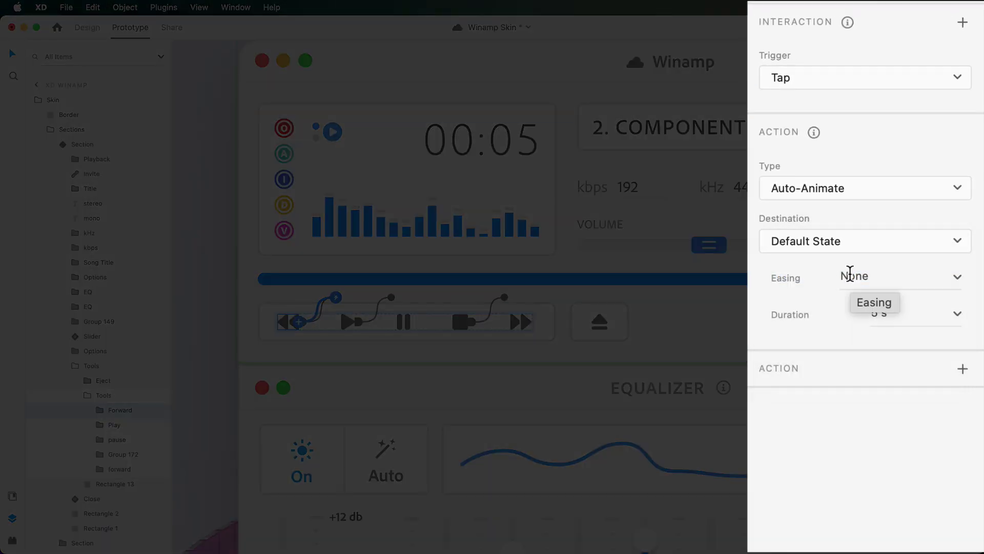
left_click(818, 196)
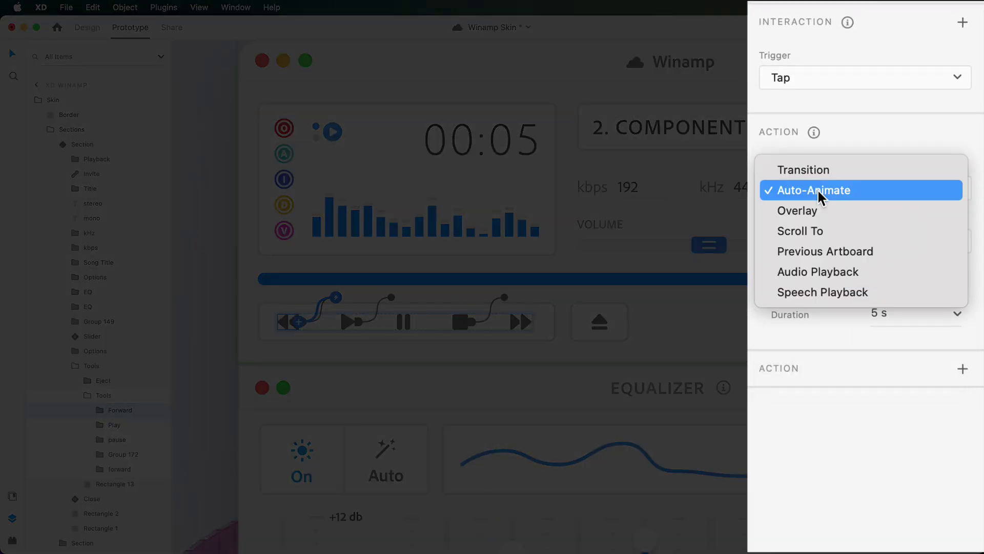
left_click(835, 169)
left_click(845, 313)
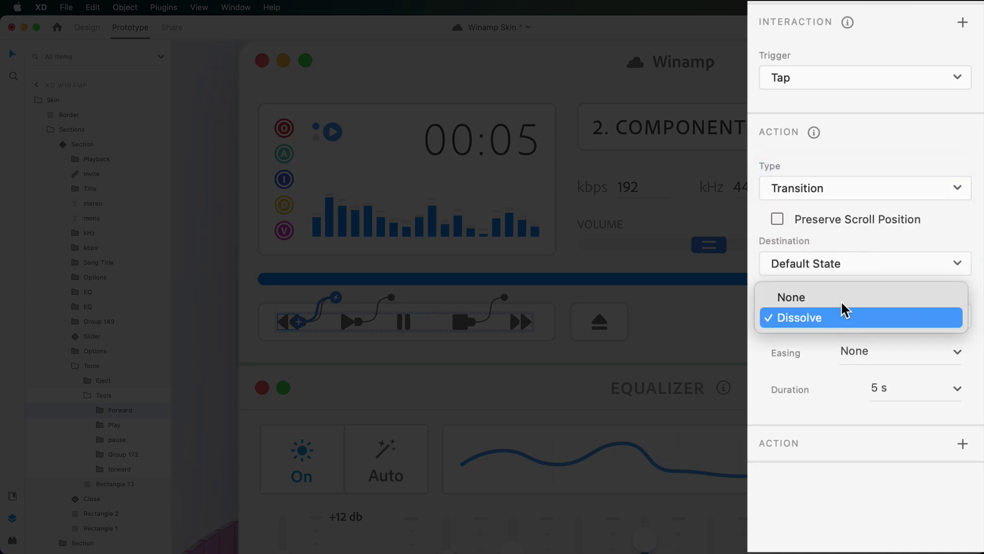
left_click(838, 297)
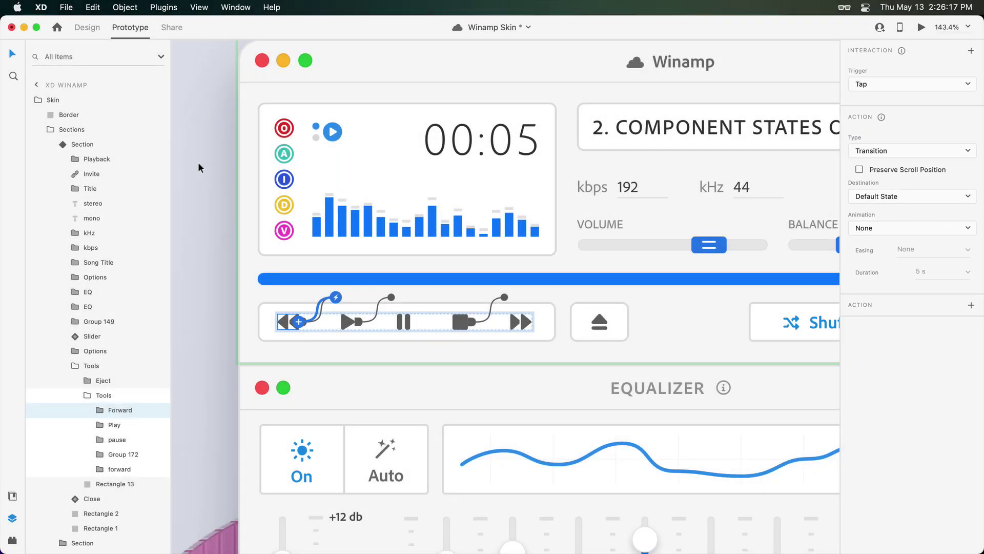
left_click(82, 144)
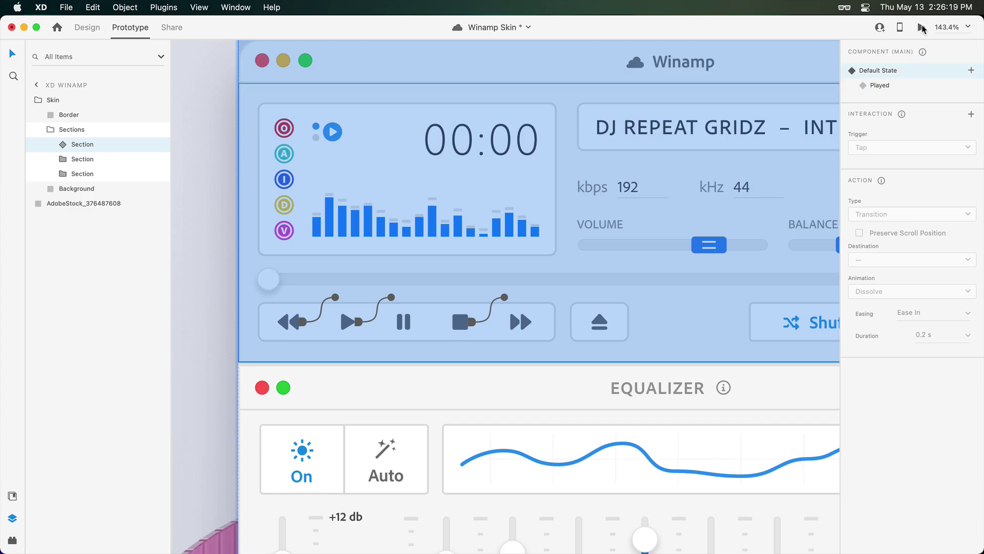
- In Desktop Preview, tap Rewind to reset the player to 00:00, then tap Play again
left_click(921, 27)
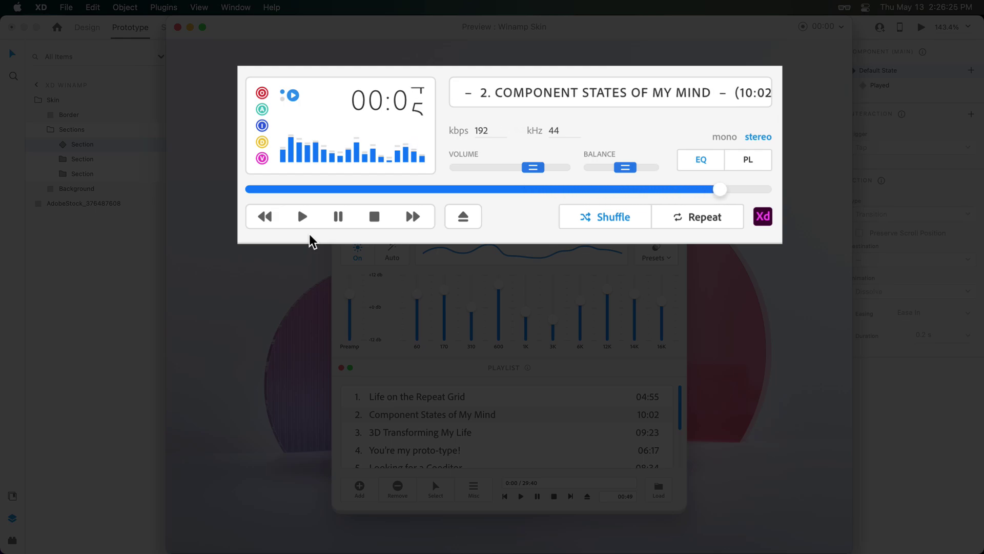
left_click(269, 220)
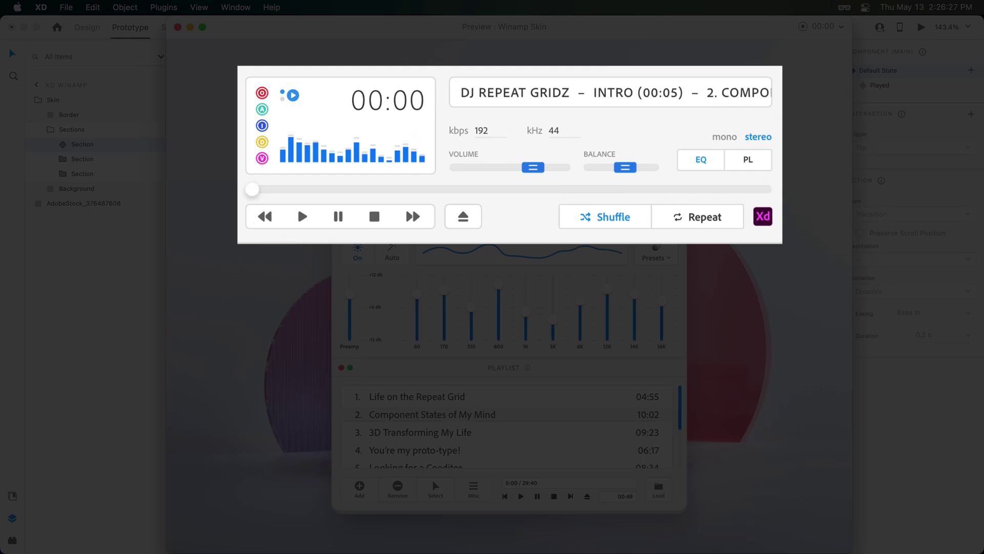
left_click(303, 220)
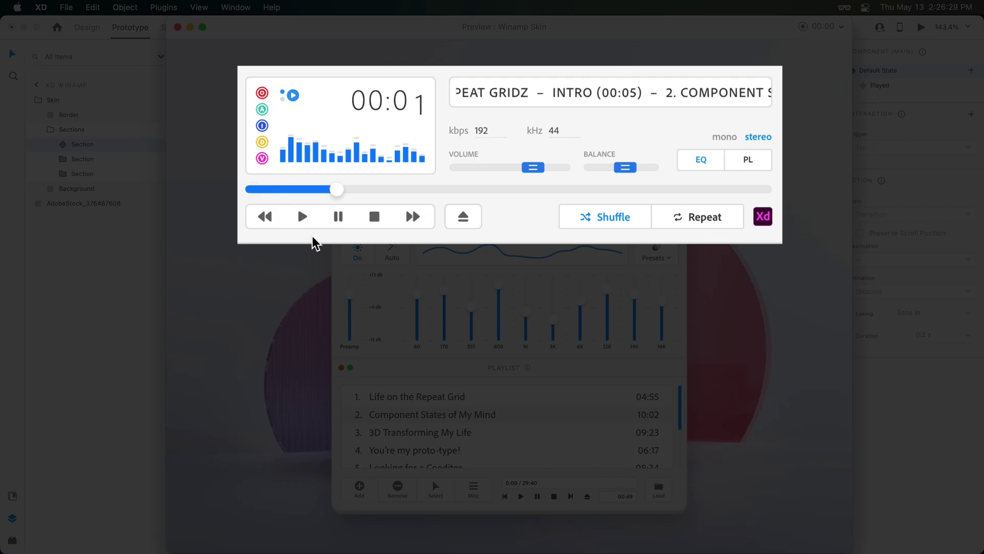